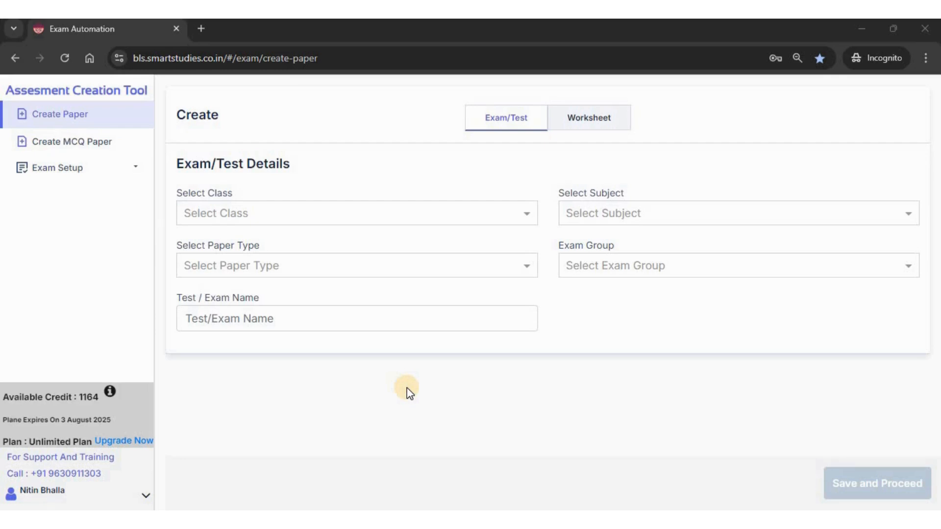
Set the exam details to class 10th, subject Mathematics, paper type Exam and exam group Quarterly Exam
click(355, 214)
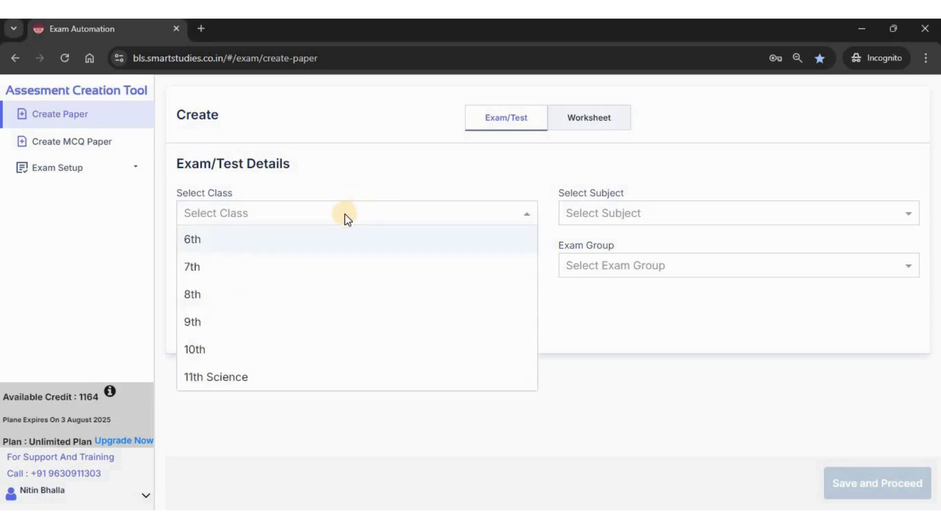
click(216, 348)
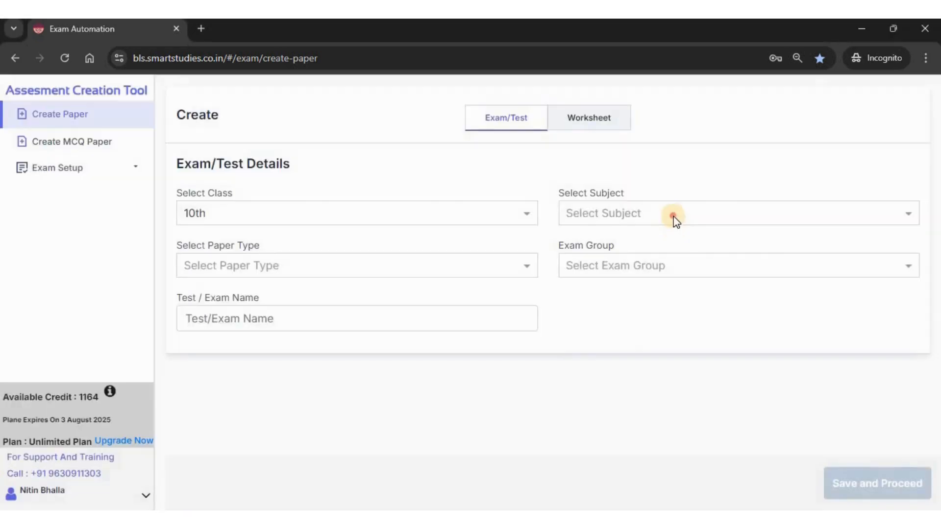
click(672, 213)
click(622, 249)
click(363, 271)
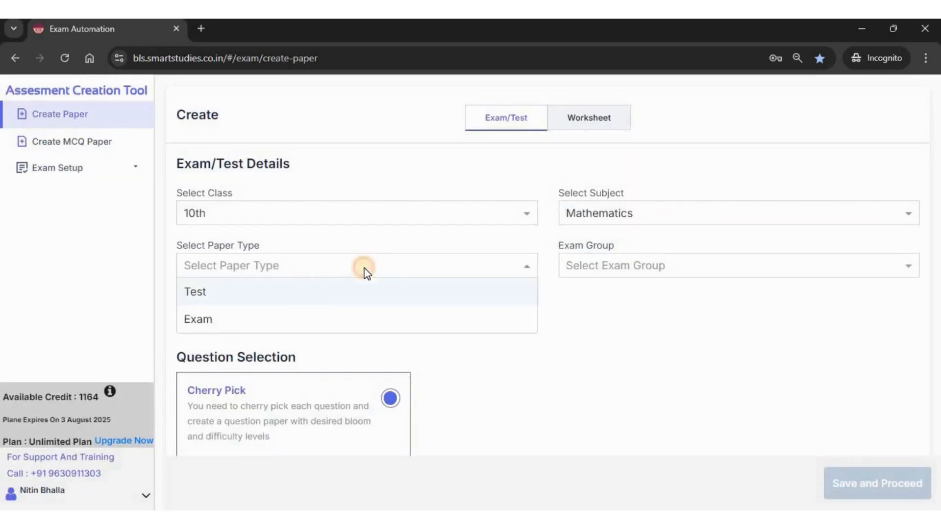
click(243, 325)
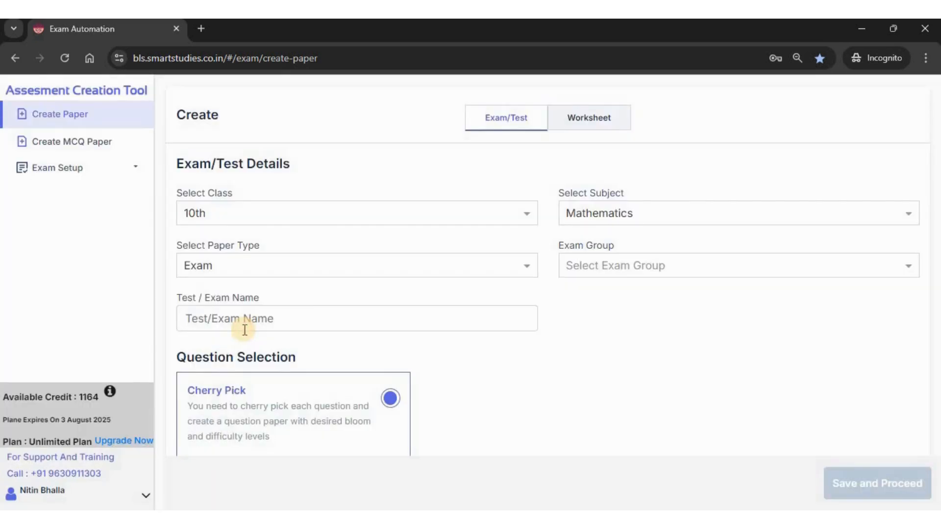
click(621, 268)
click(603, 351)
Name the exam "Math 1st Semester Exam-2024" and save the exam details to continue to chapter selection
click(344, 314)
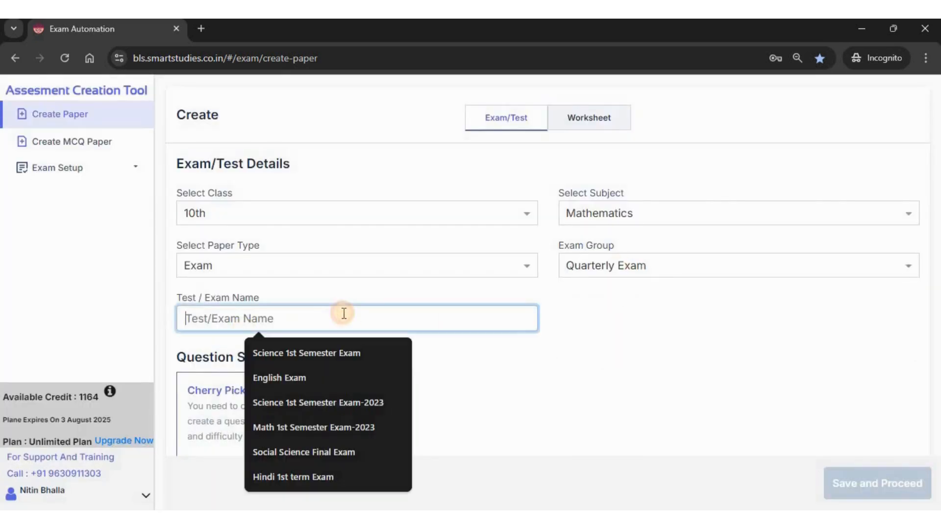
text(Mtah)
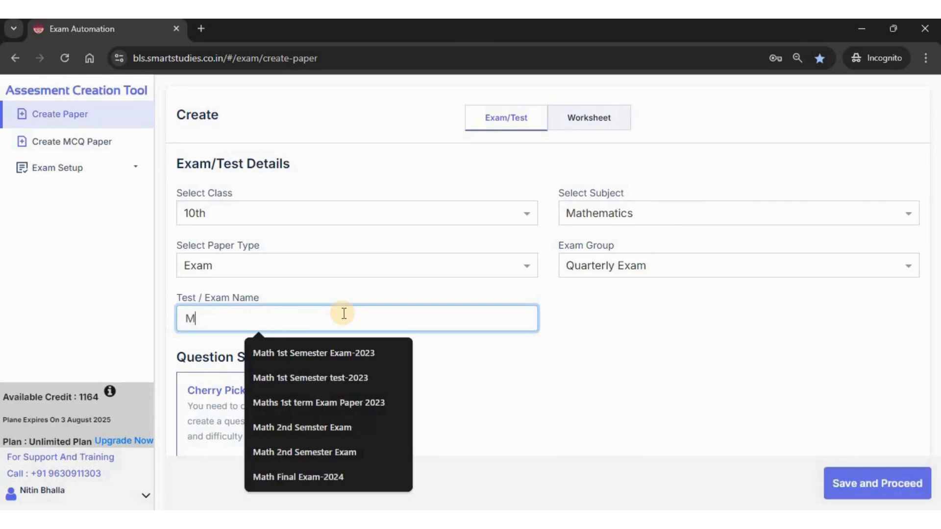
key(BackSpace)
key(BackSpace)
key(BackSpace)
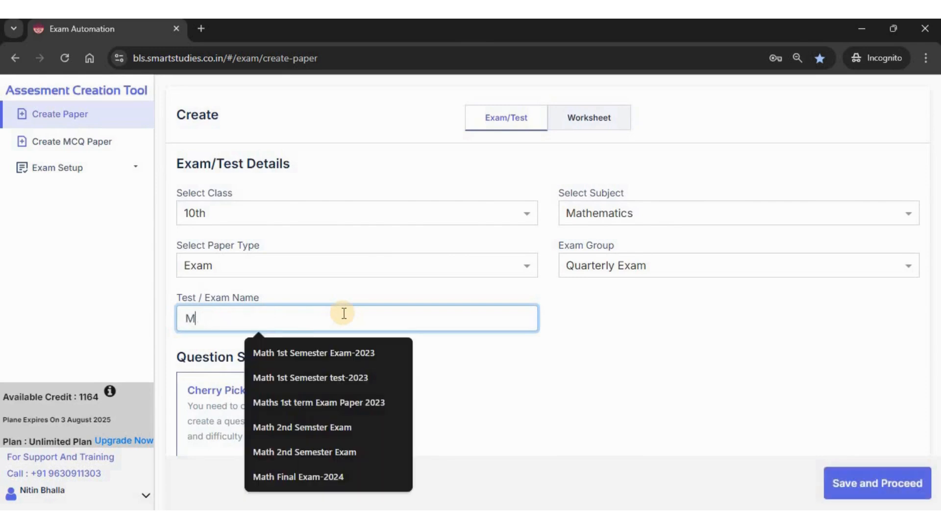
click(317, 360)
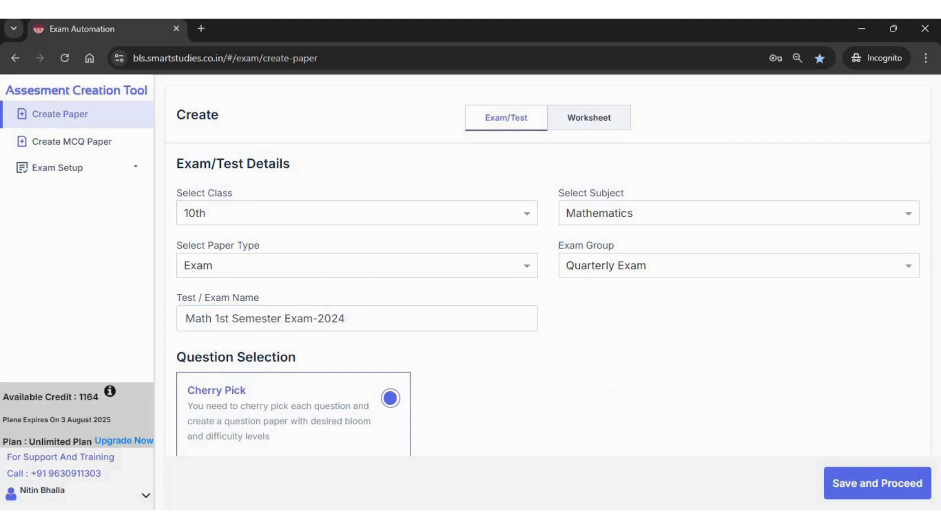
click(875, 492)
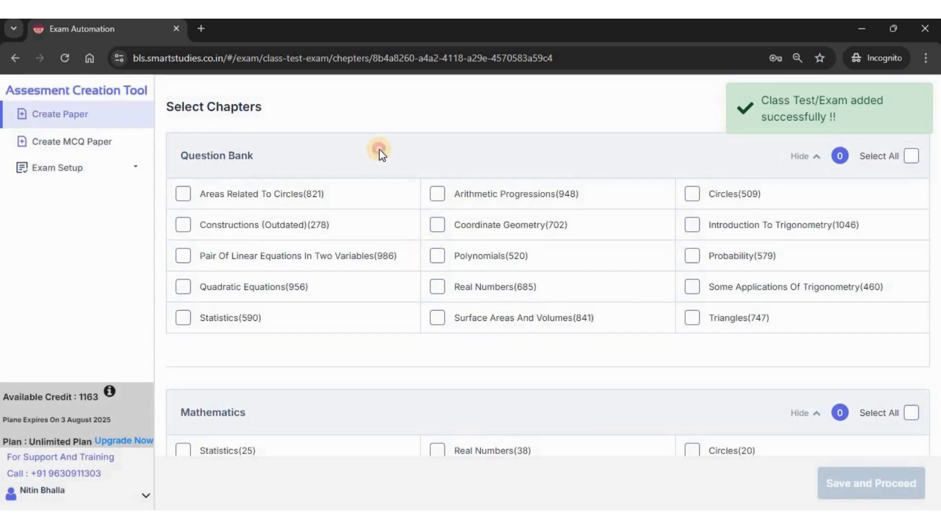
In the Question Bank, select Circles, Coordinate Geometry, Linear Equations, Polynomials, Quadratic Equations, Real Numbers, Trigonometry Applications, Surface Areas And Volumes and Triangles, and proceed
scroll(382, 155, down, 2)
scroll(383, 155, down, 10)
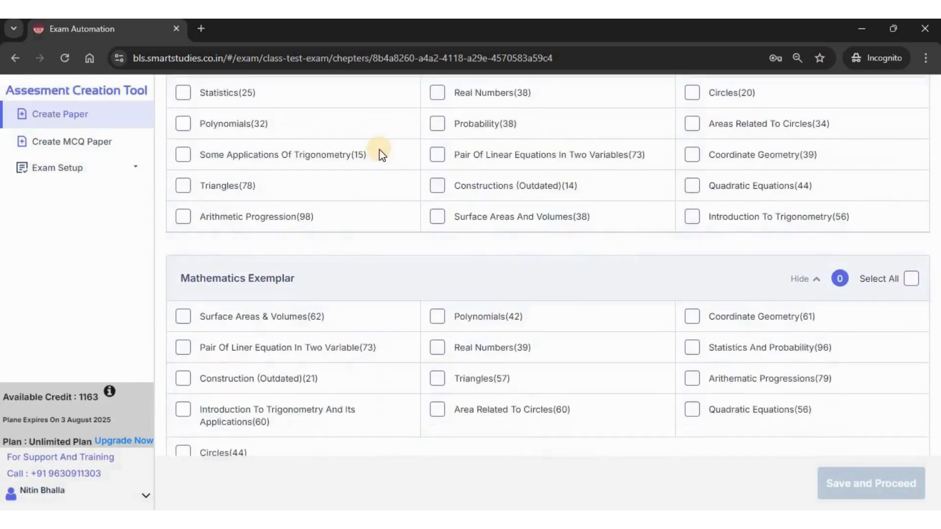
scroll(382, 154, down, 4)
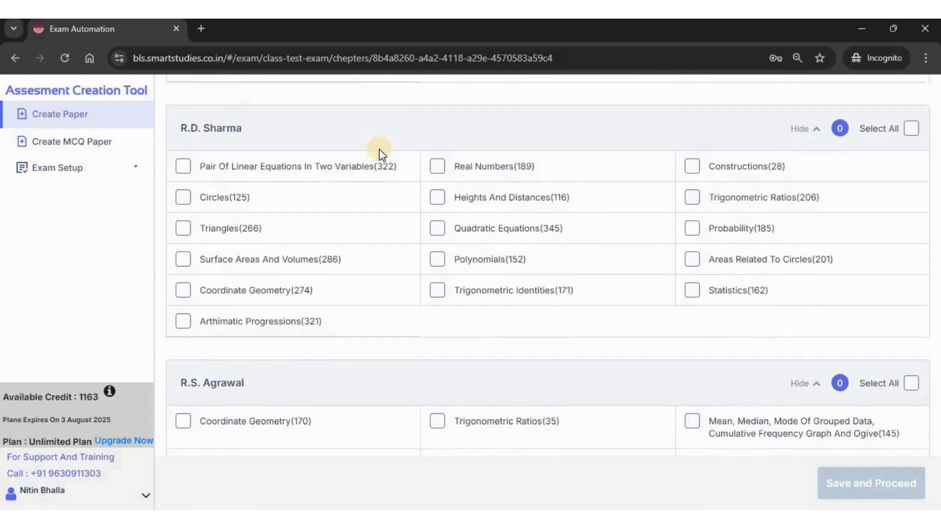
scroll(382, 155, up, 15)
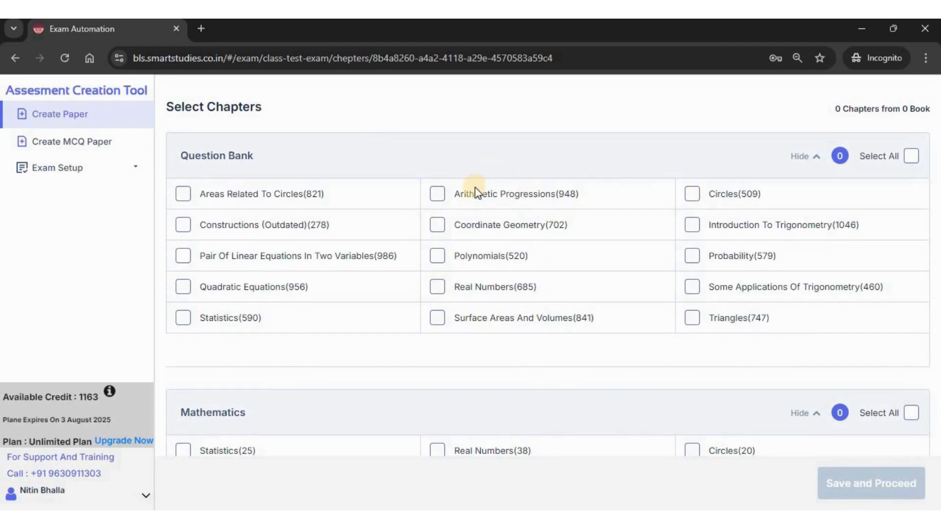
click(437, 224)
click(692, 287)
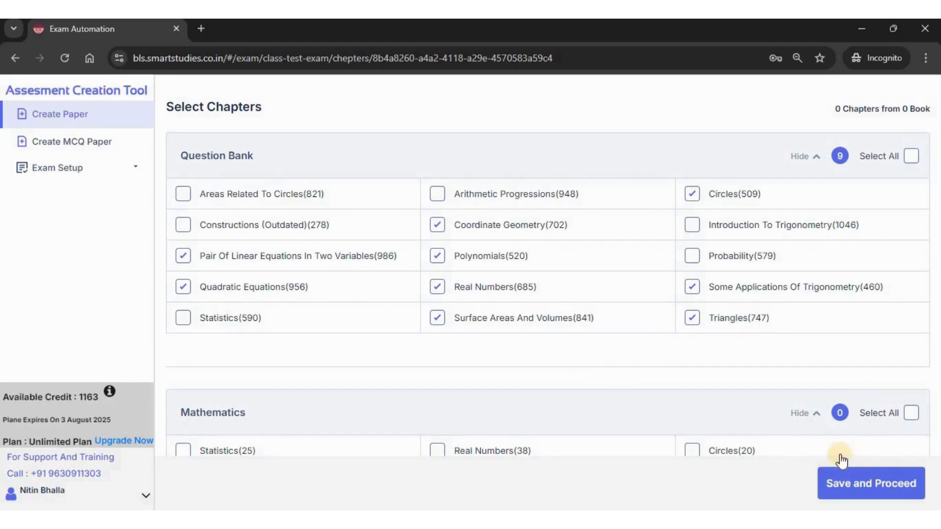
click(851, 484)
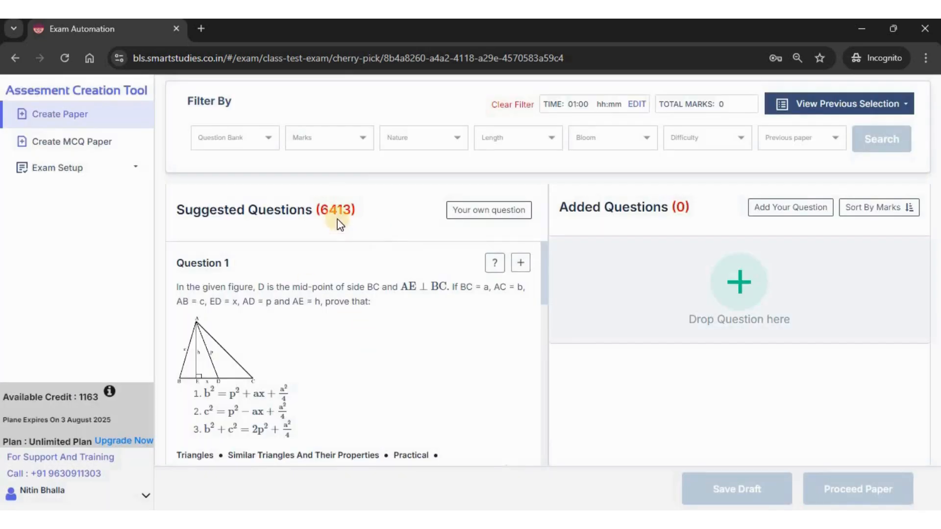
Filter the suggested questions by the nature Multiple Choice Question
drag(321, 210, 353, 210)
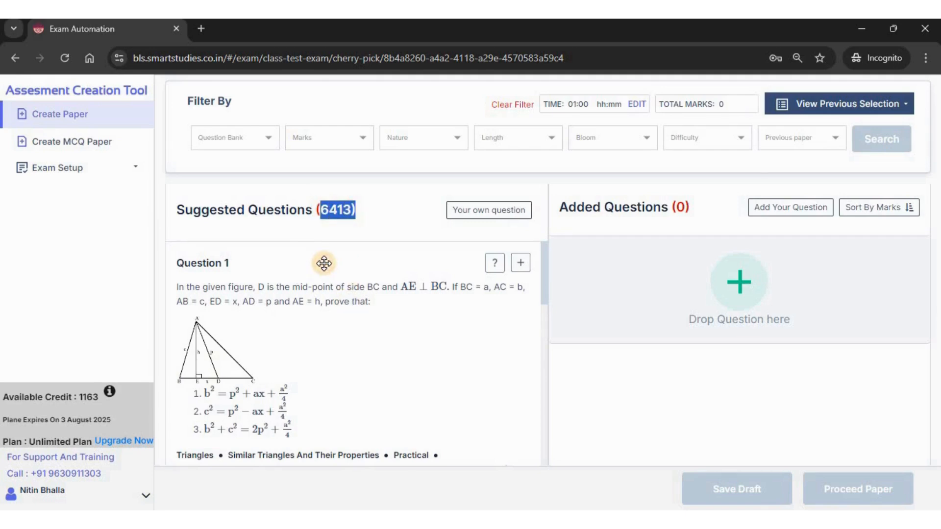
click(410, 232)
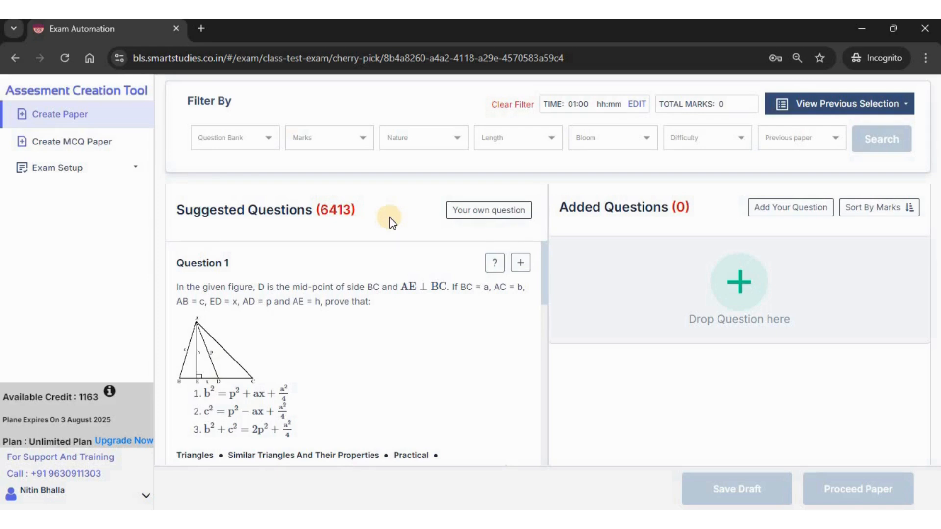
click(438, 142)
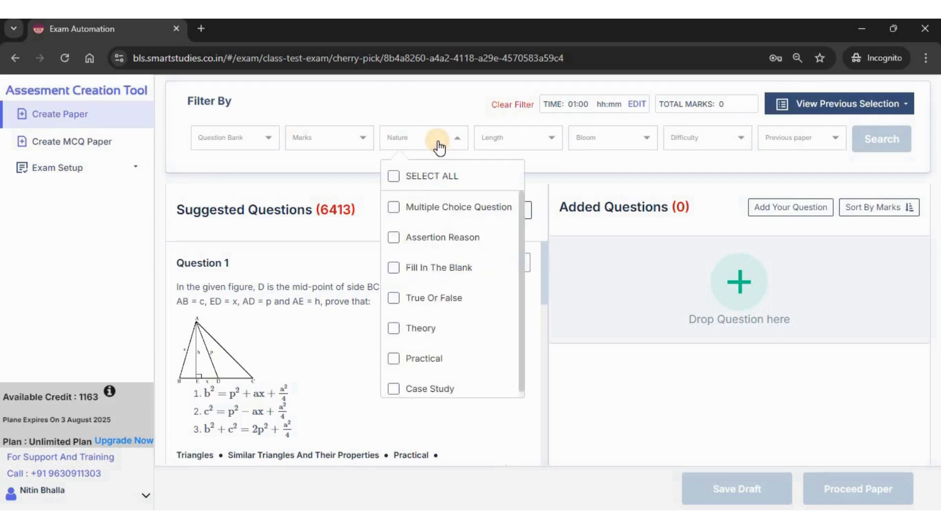
click(393, 207)
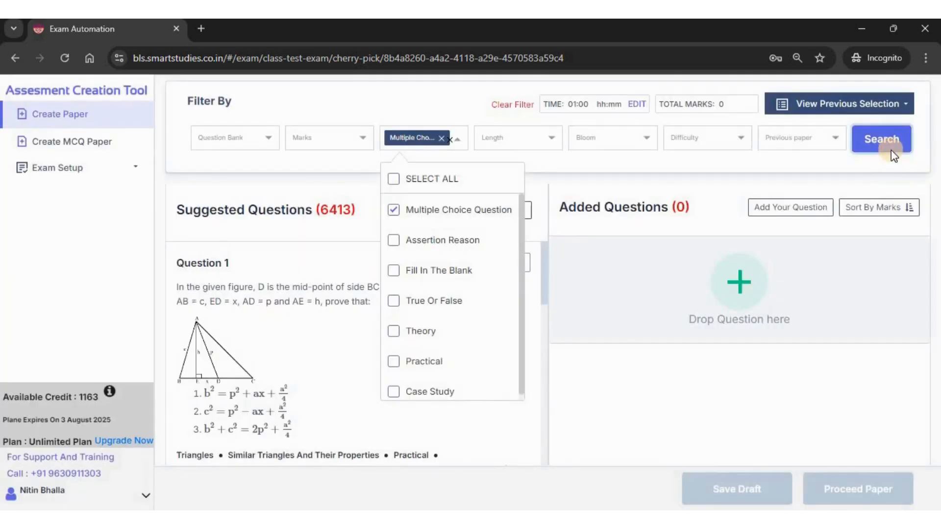
click(891, 150)
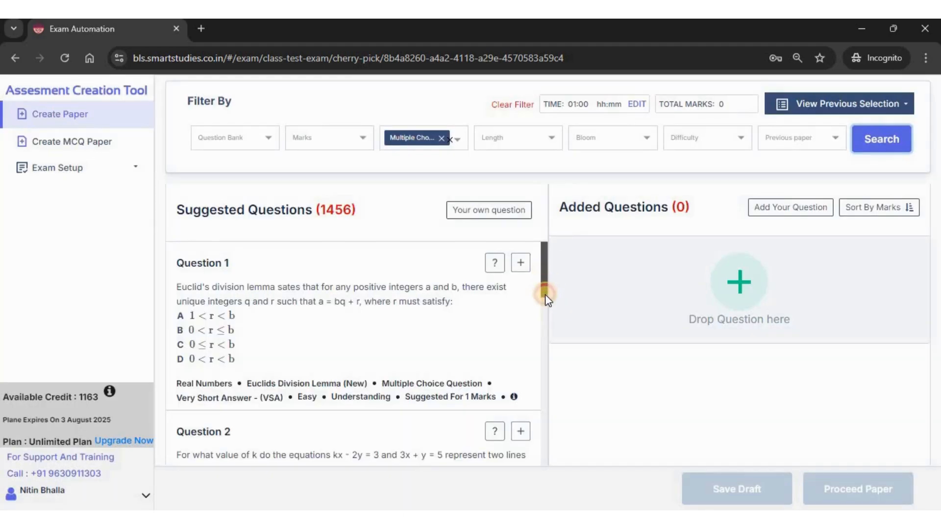
Examine the answer and Bloom reasoning for the suggested question on the prime factors of 196
drag(542, 286, 545, 418)
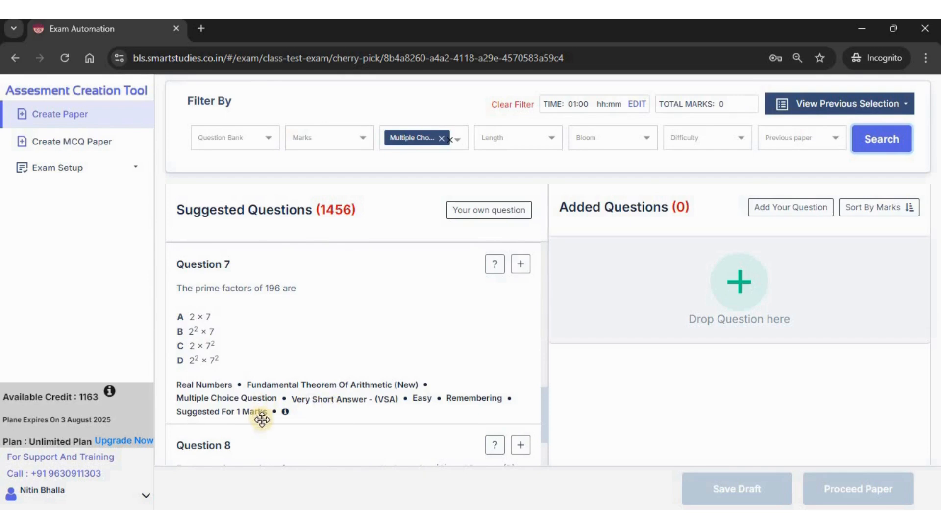
click(284, 412)
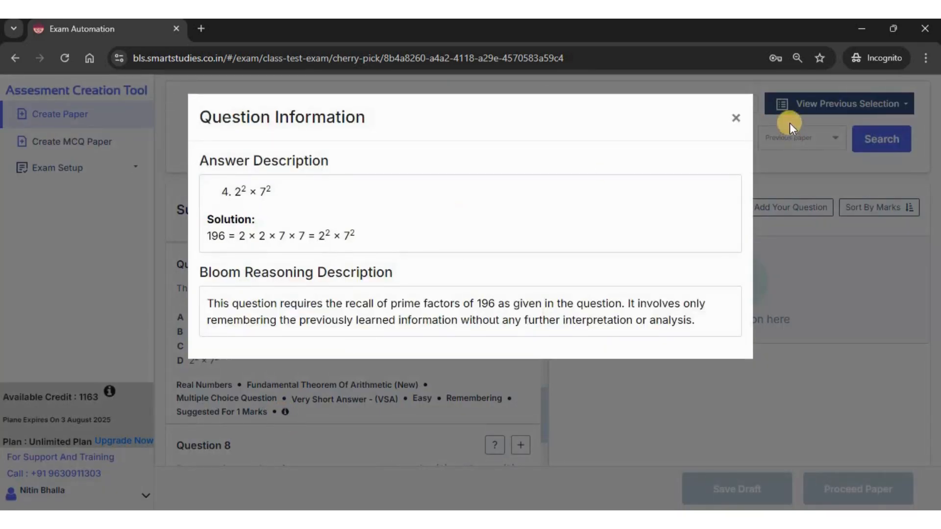
click(735, 118)
click(602, 374)
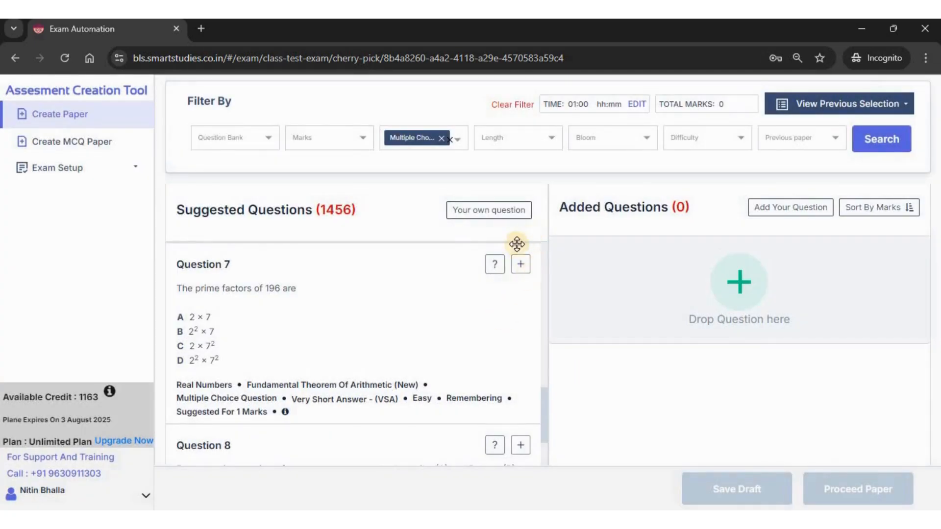
Add the prime factors of 196 question and further multiple-choice questions to the paper, 16 in all
click(521, 265)
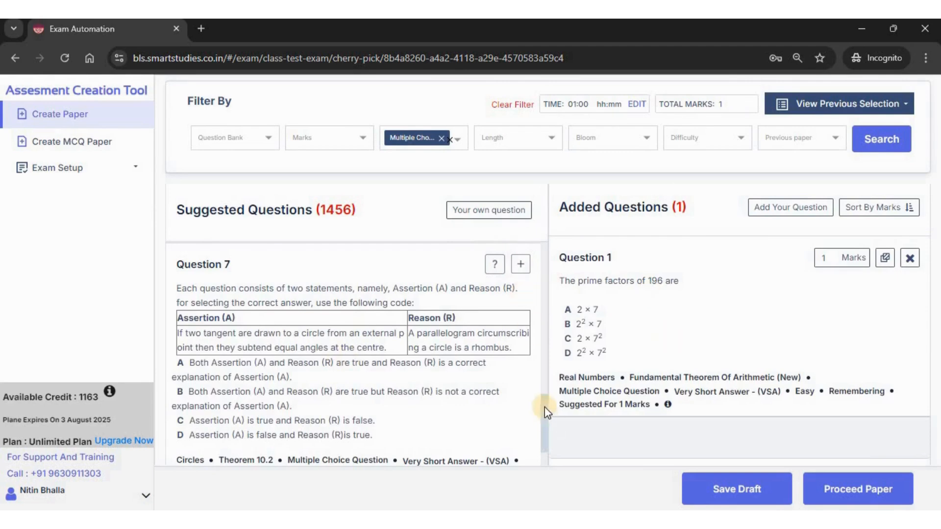
scroll(540, 366, up, 6)
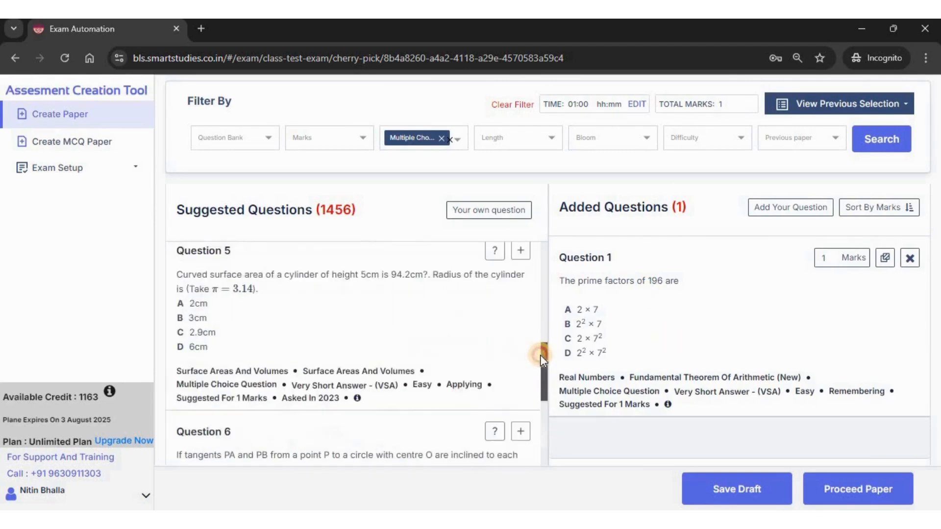
click(523, 251)
click(521, 458)
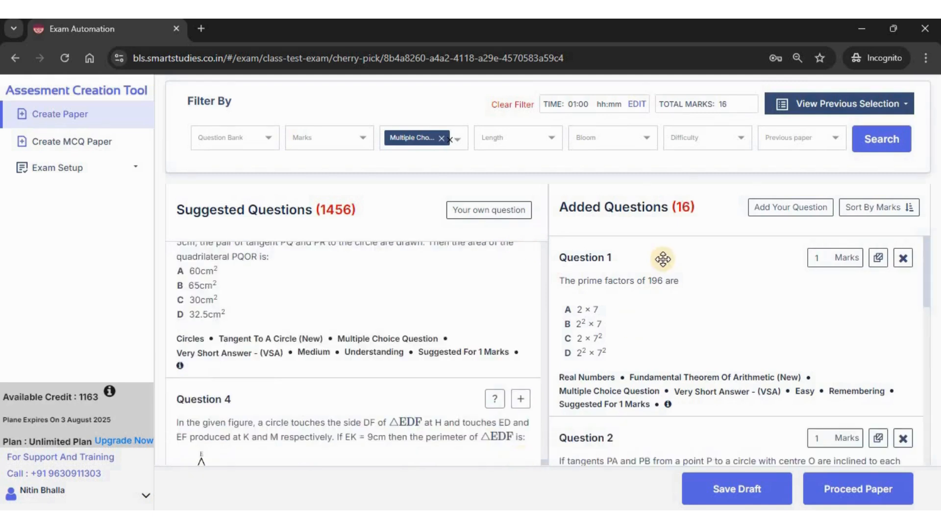
drag(706, 207, 557, 213)
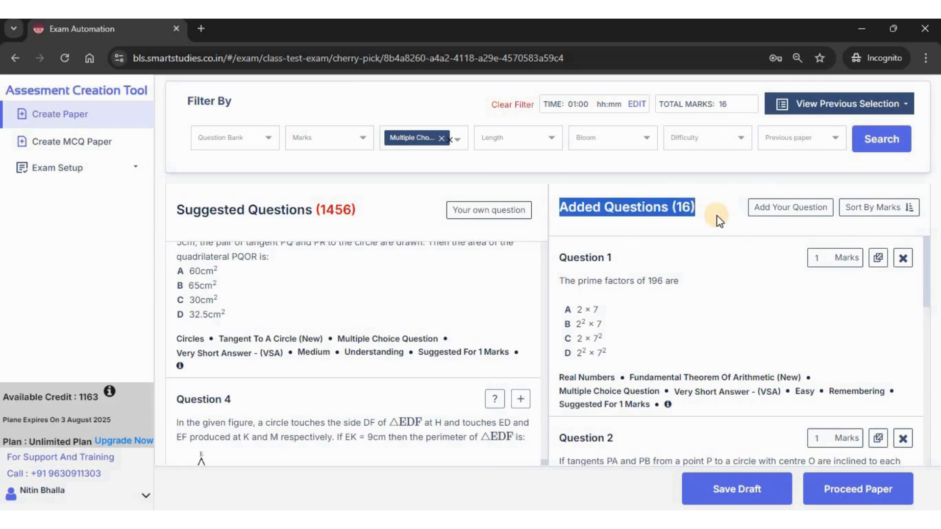
click(629, 181)
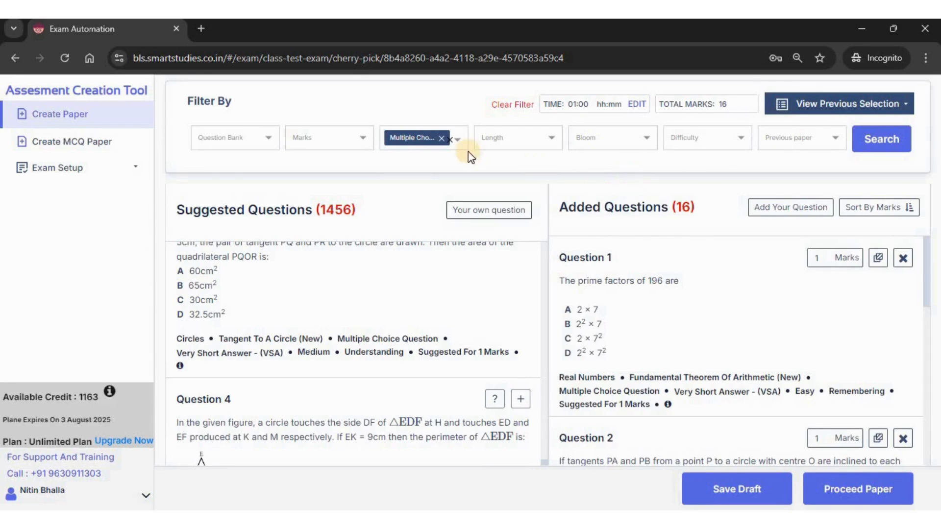
Clear the multiple-choice filter and filter the suggested questions by the nature Assertion Reason
click(512, 106)
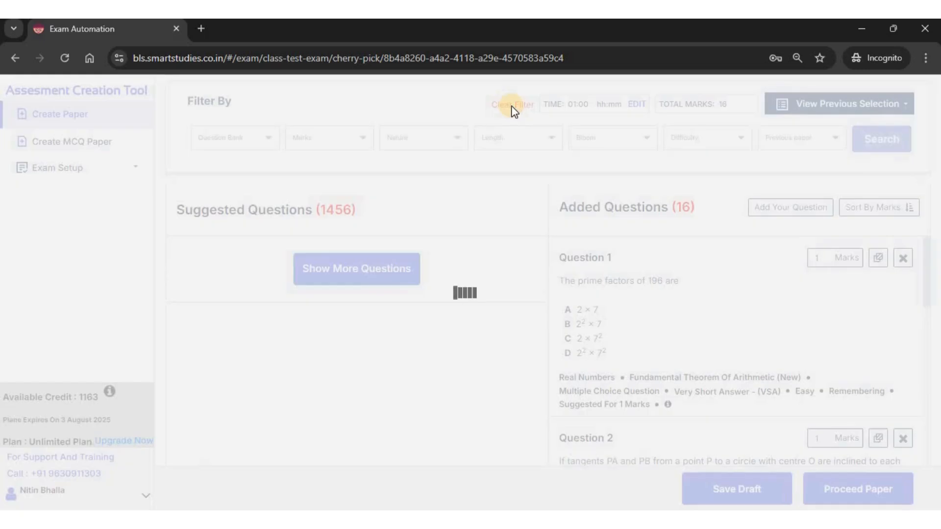
click(425, 143)
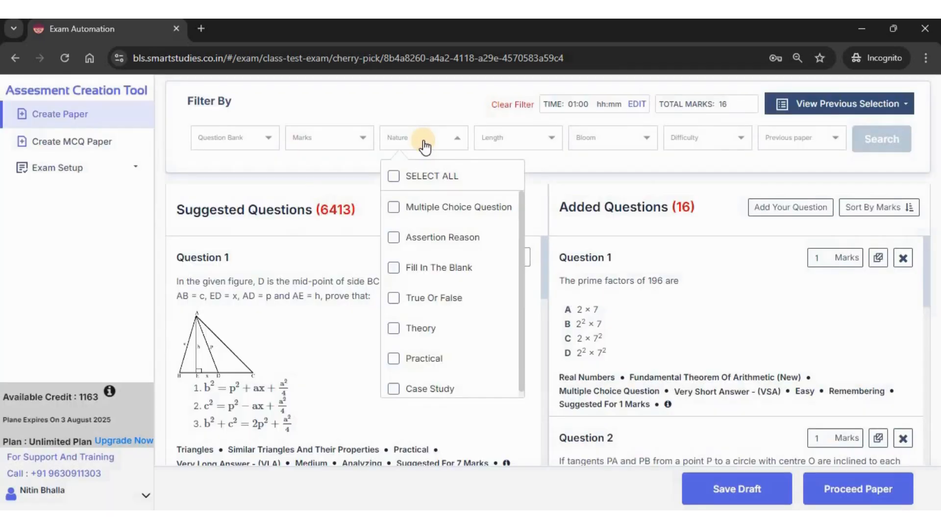
click(394, 238)
click(897, 142)
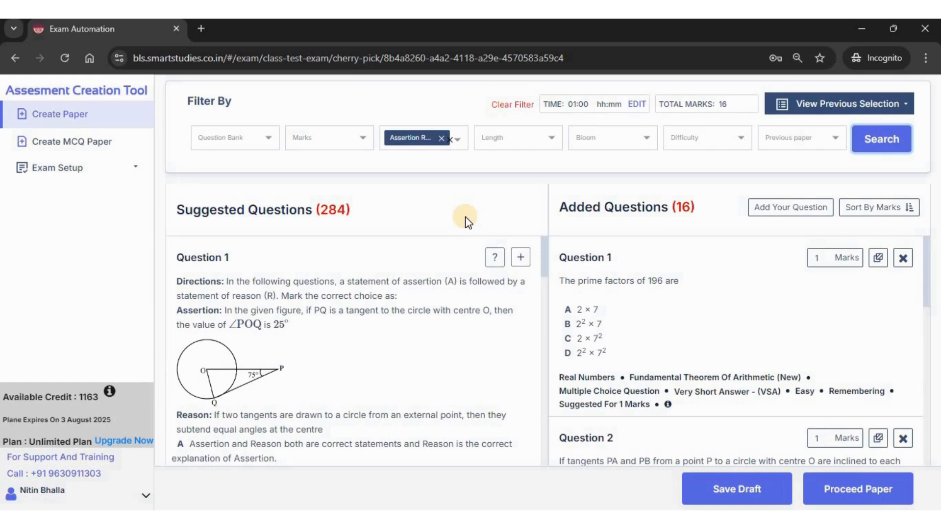
Add four assertion-reason questions from the suggestions to the paper and check the question count and total marks
click(523, 258)
click(523, 258)
click(523, 259)
click(523, 258)
click(523, 258)
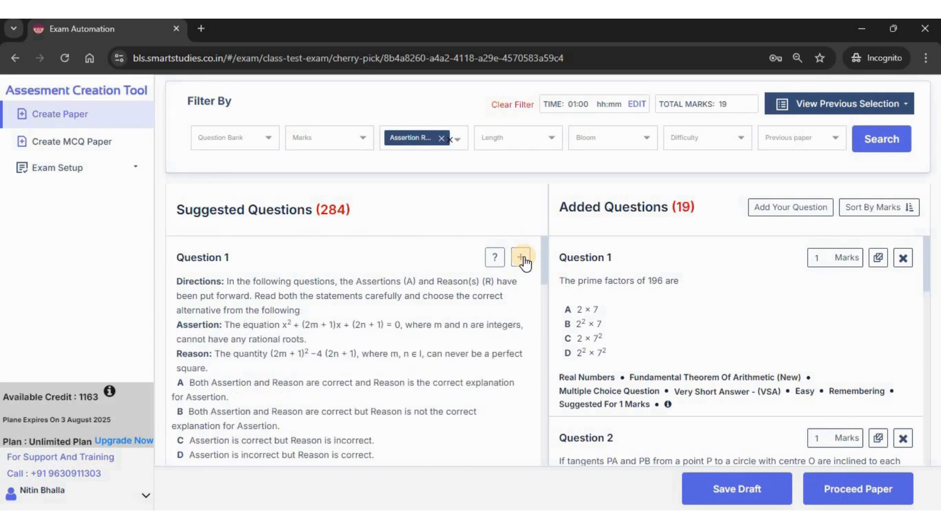
drag(699, 210, 670, 209)
drag(733, 103, 718, 105)
click(711, 165)
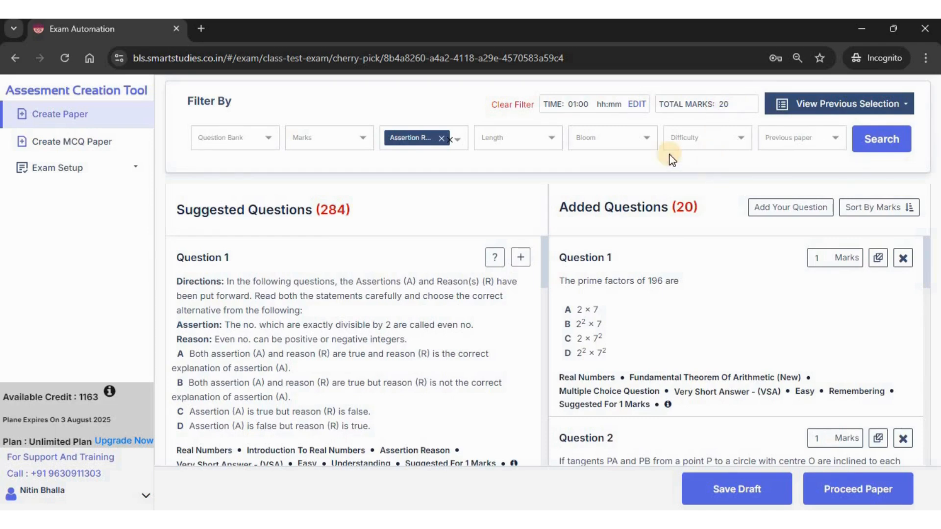
Clear the assertion-reason filter and filter the suggested questions by 2 marks
click(513, 104)
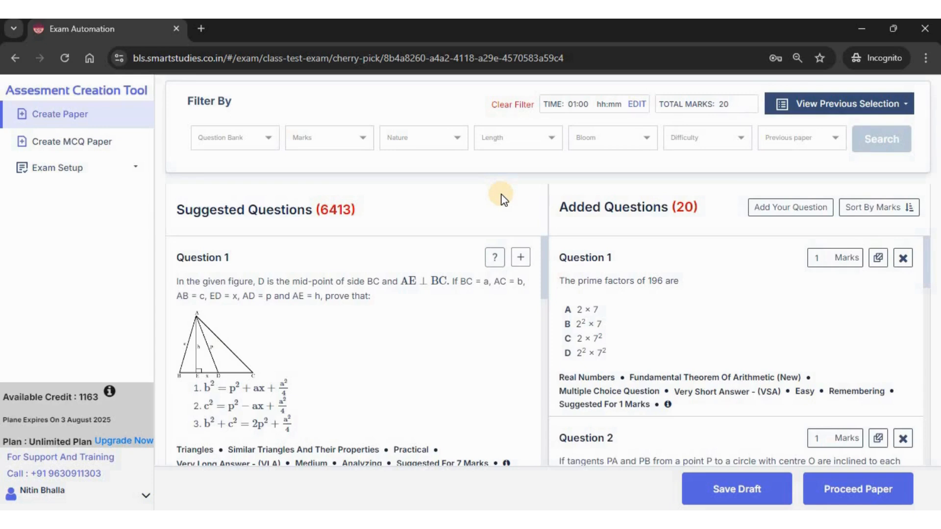
click(336, 138)
click(297, 237)
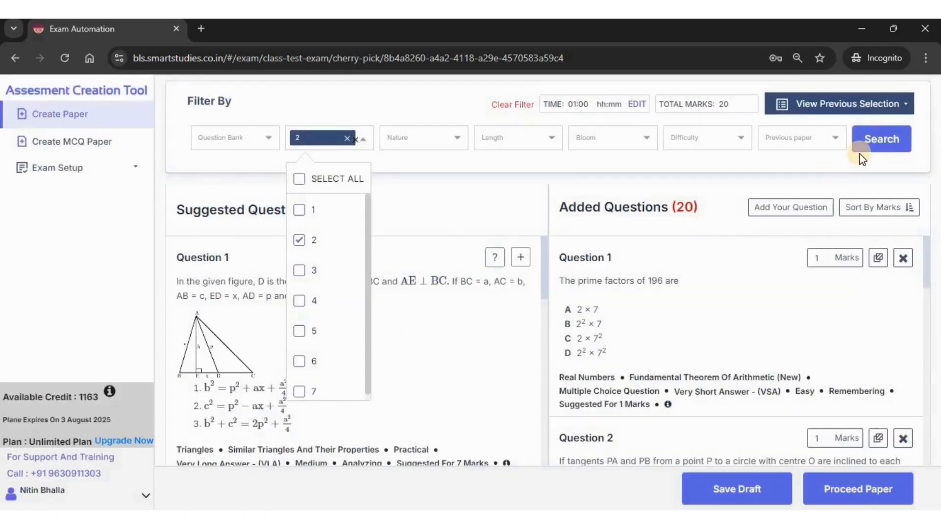
click(876, 137)
click(416, 203)
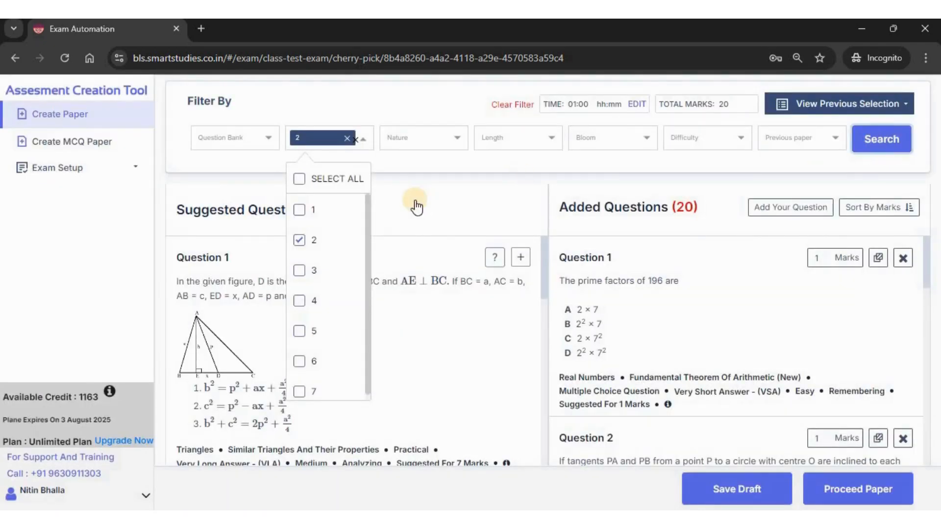